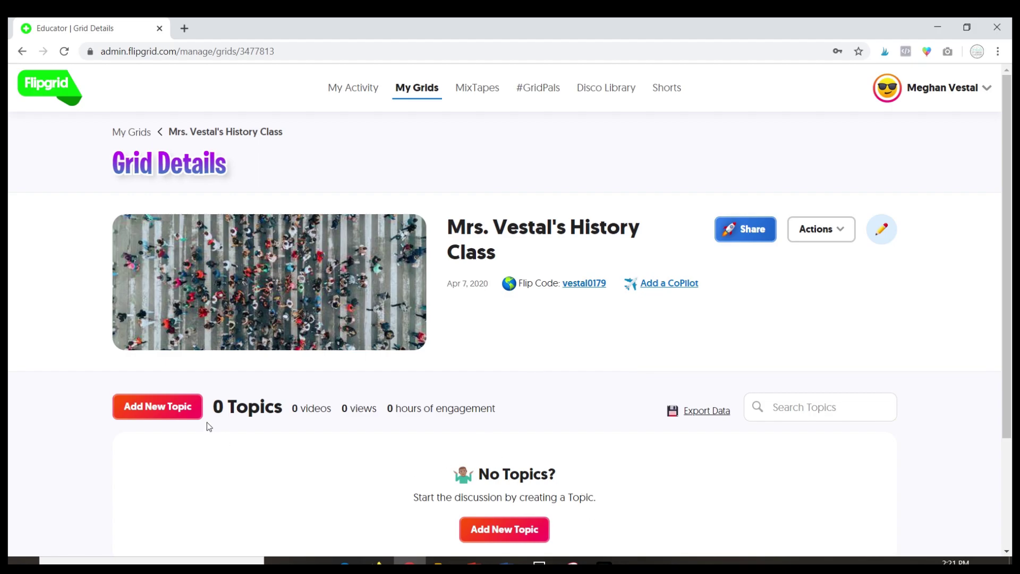
# Start a new topic and title it 'Declaration of Independence'.
pyautogui.click(188, 417)
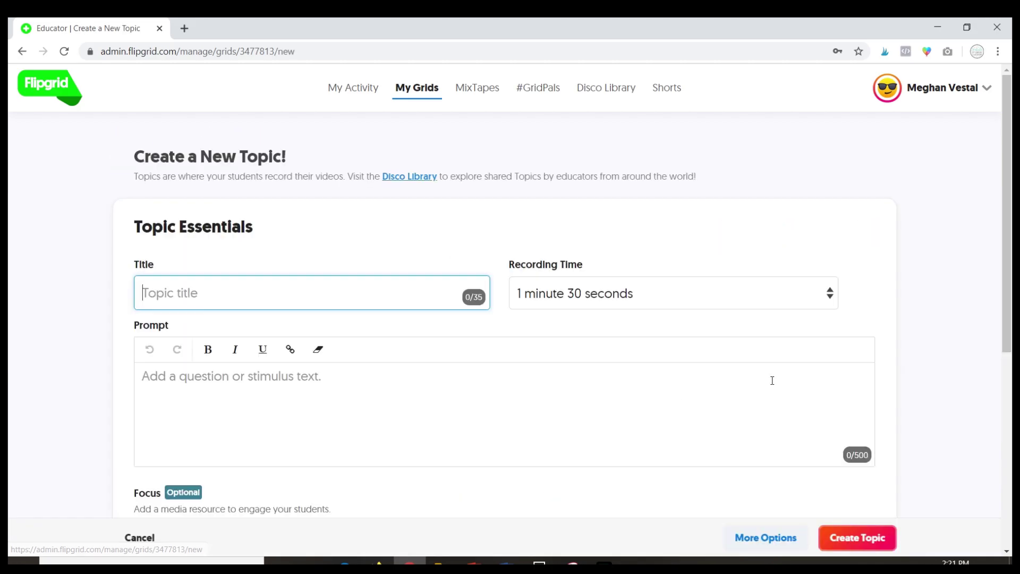
pyautogui.scroll(-3, 914, 311)
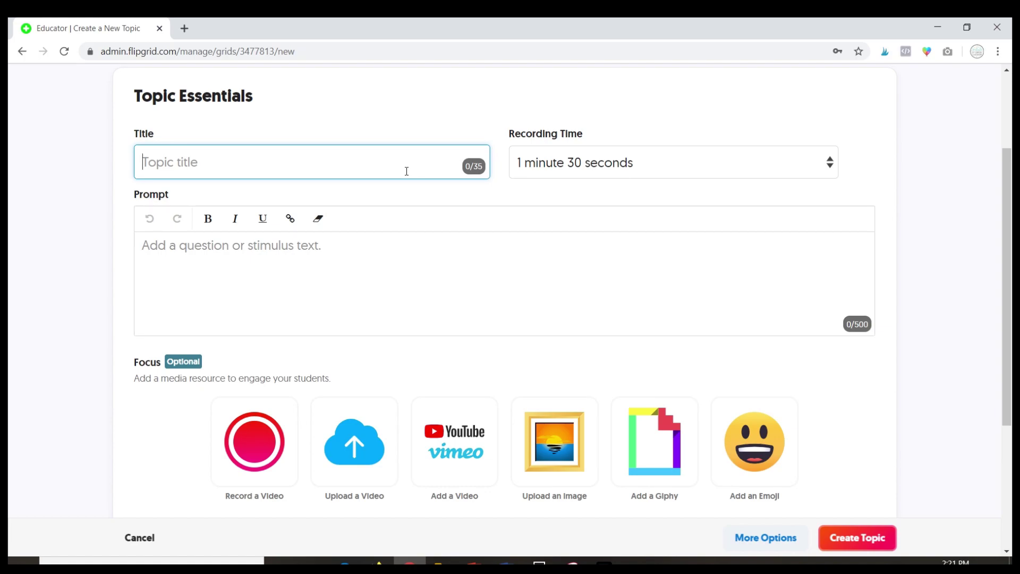
pyautogui.write('Declaration')
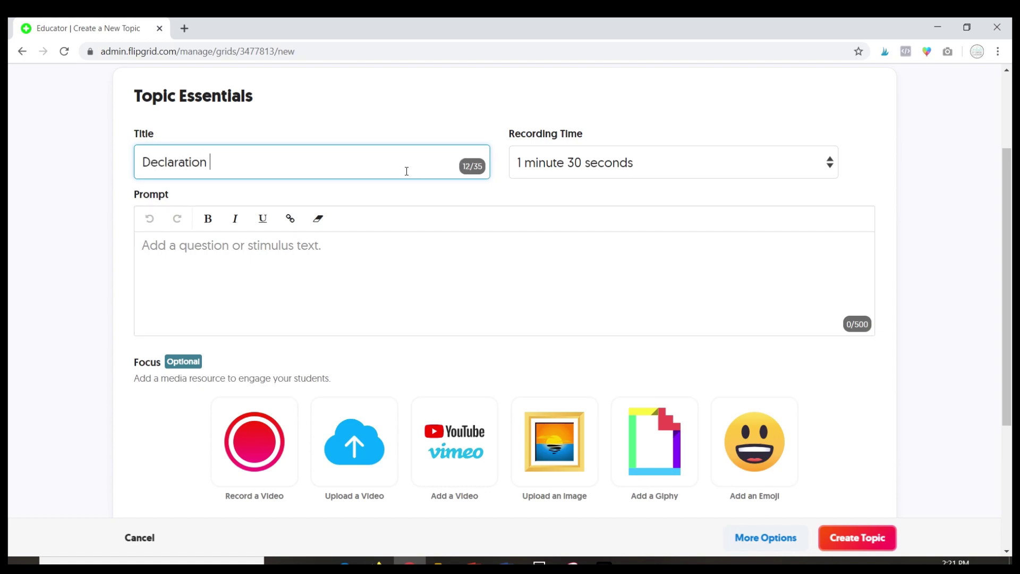
pyautogui.write(' of Independence')
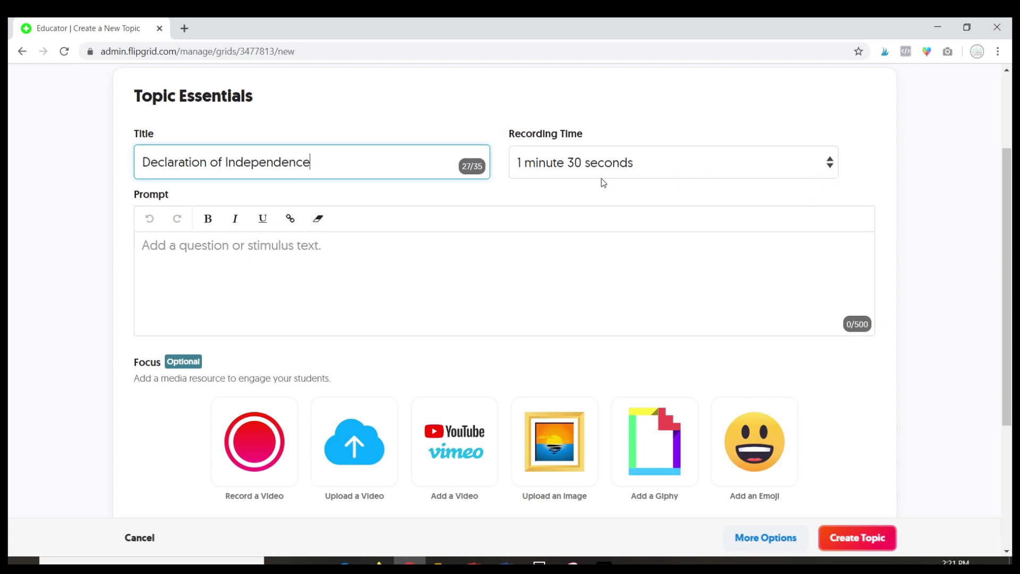
# Set the topic's recording time to 2 minutes 30 seconds.
pyautogui.click(833, 169)
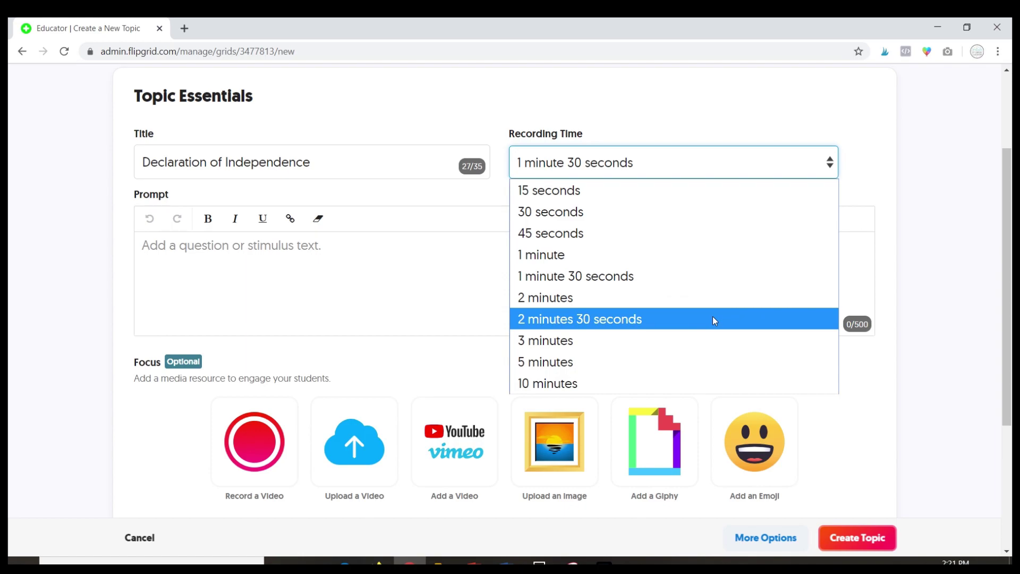
pyautogui.click(713, 321)
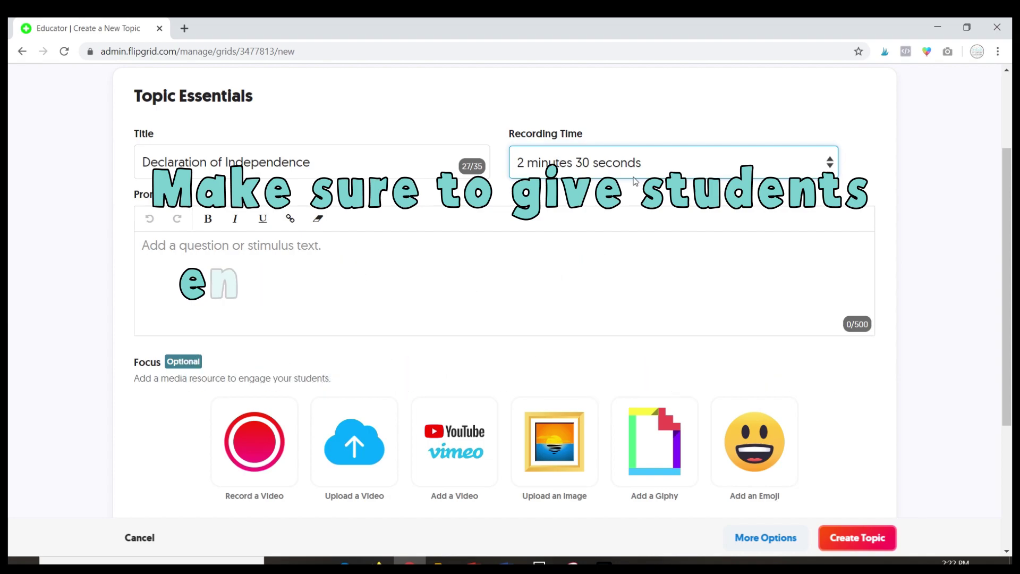
pyautogui.click(344, 249)
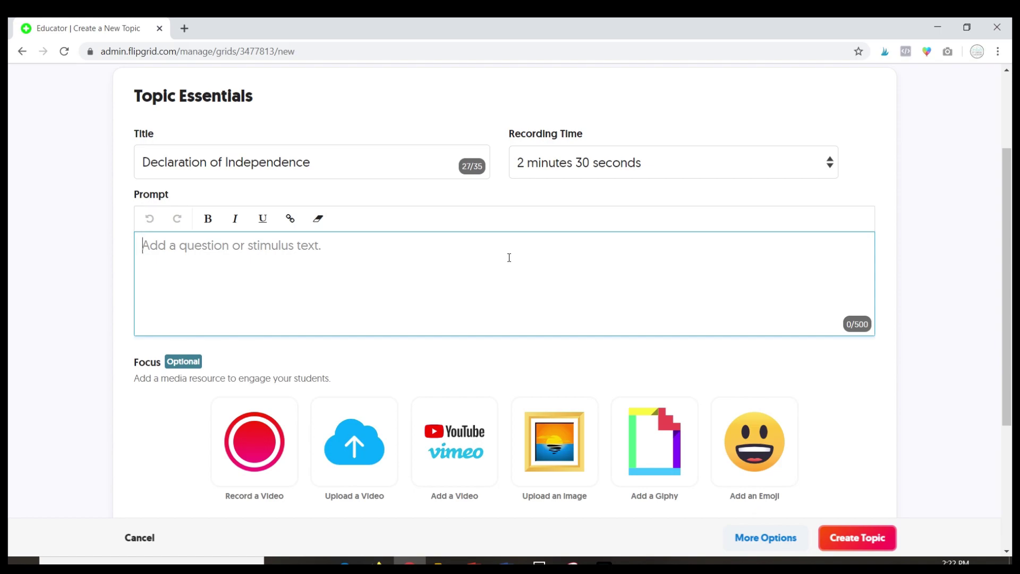
# Enter the prompt 'What was the Founding Father's inspiration for the Declaration of Independence?'.
pyautogui.write('What wa')
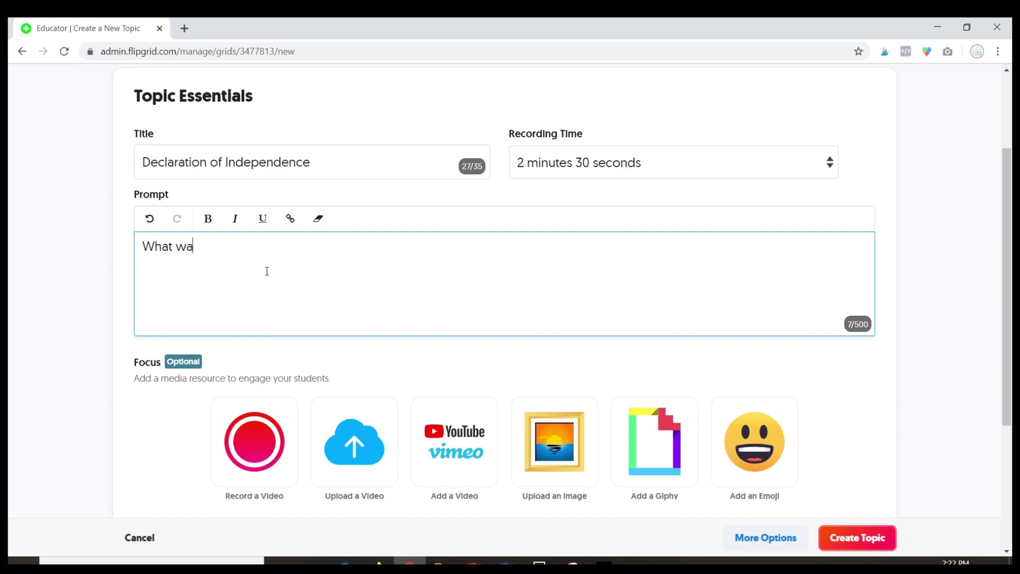
pyautogui.write("s the Founding Father's")
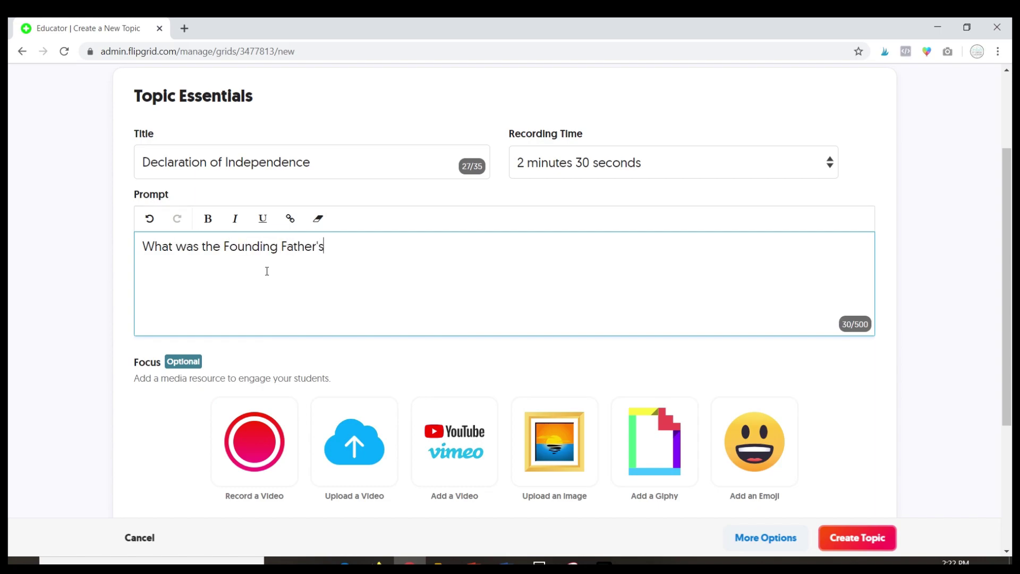
pyautogui.write(' inspiration for the Declarat')
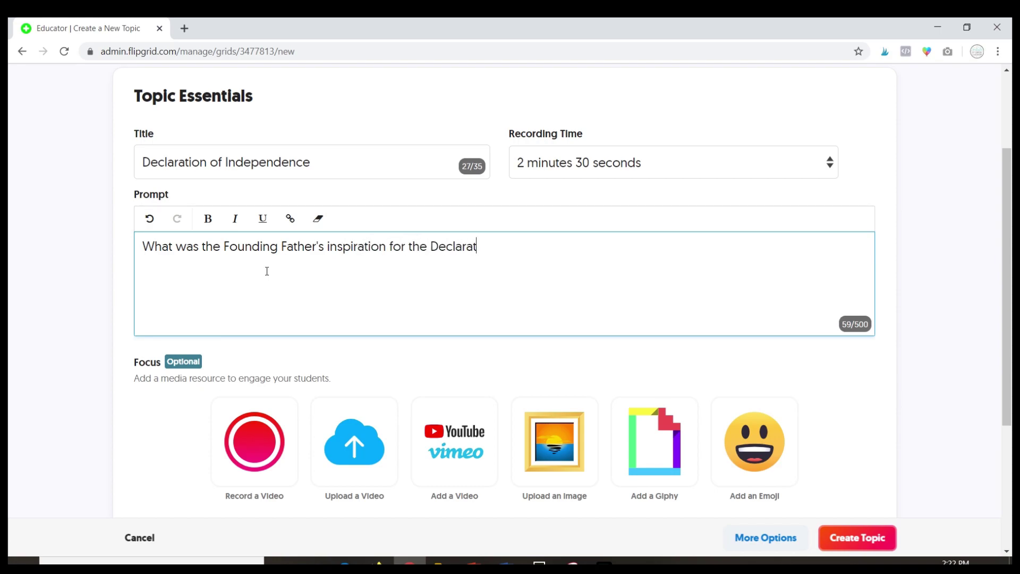
pyautogui.write('ion of Independence?')
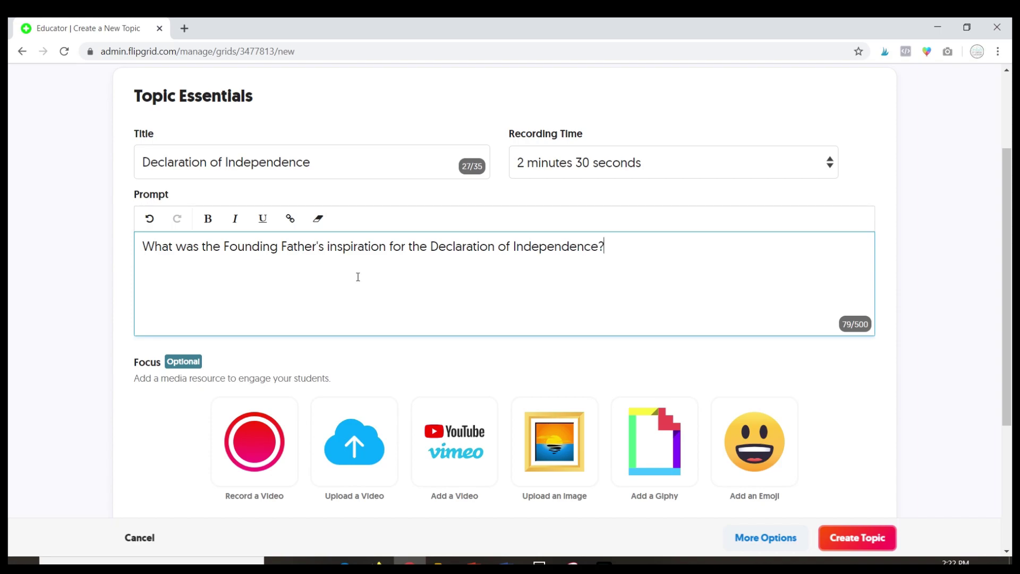
pyautogui.scroll(-1, 425, 297)
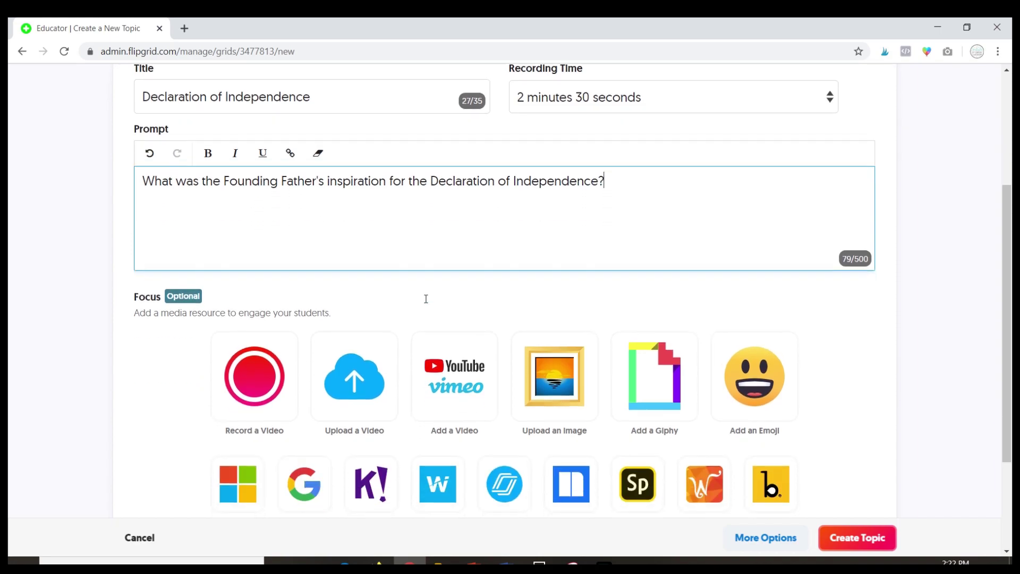
pyautogui.scroll(-1, 424, 301)
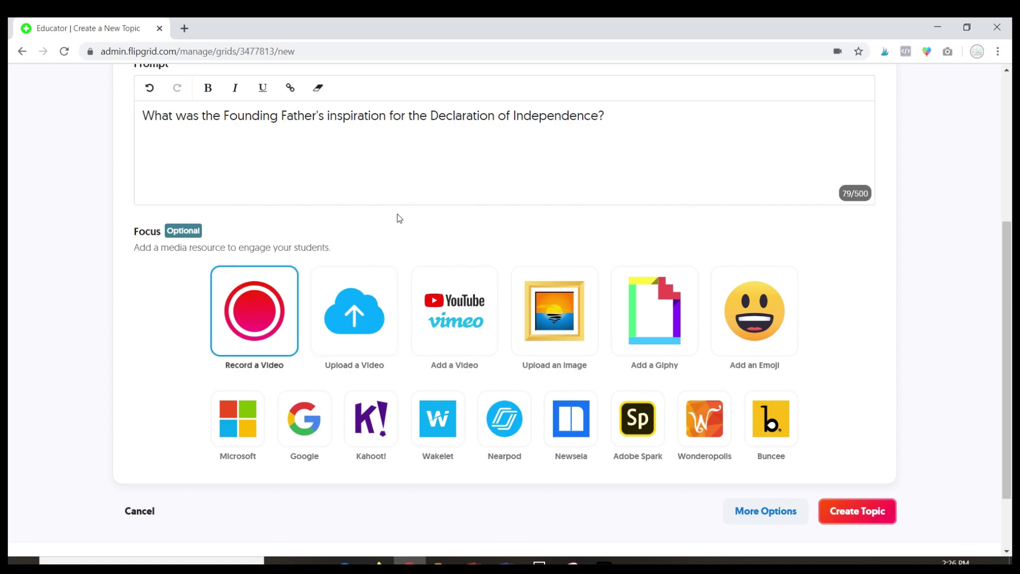
pyautogui.click(274, 318)
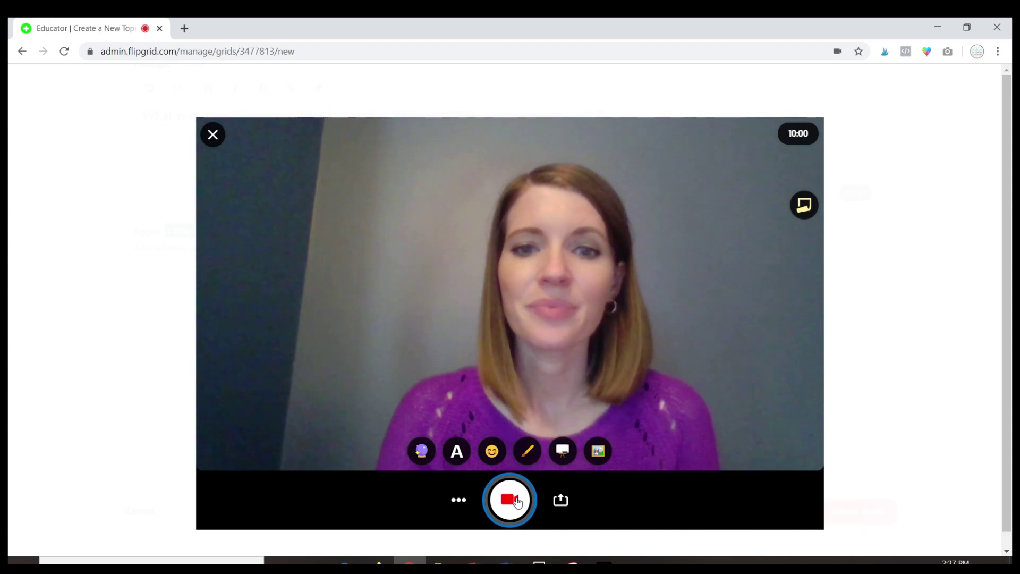
# Record about 20 seconds of focus video, then pause the recording.
pyautogui.click(511, 500)
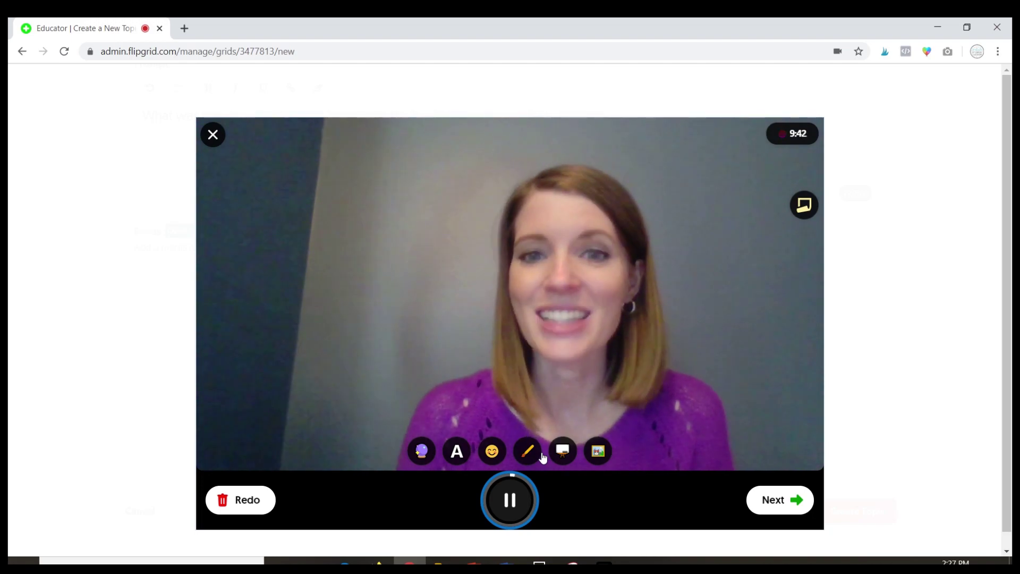
pyautogui.click(509, 500)
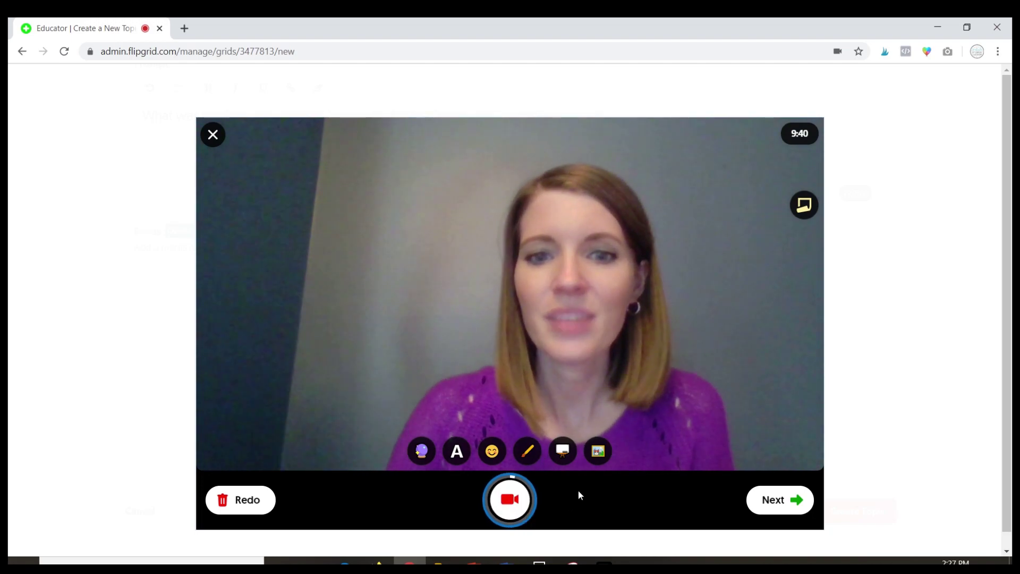
# Apply the blue filter to the paused focus video.
pyautogui.click(428, 452)
pyautogui.click(367, 419)
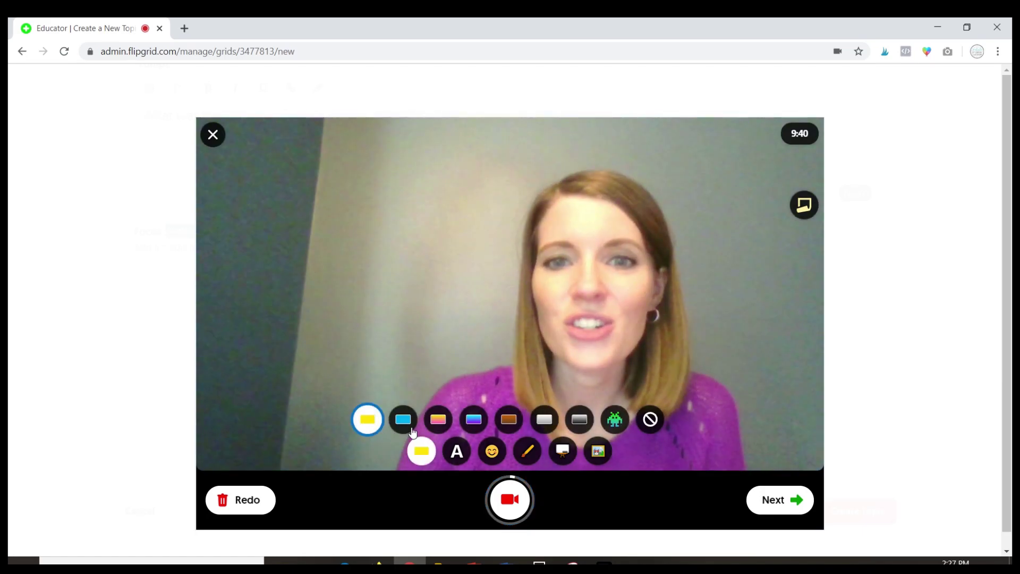
pyautogui.click(403, 419)
# Look through the Text, Emoji and custom Photo Sticker panels without adding any.
pyautogui.click(457, 451)
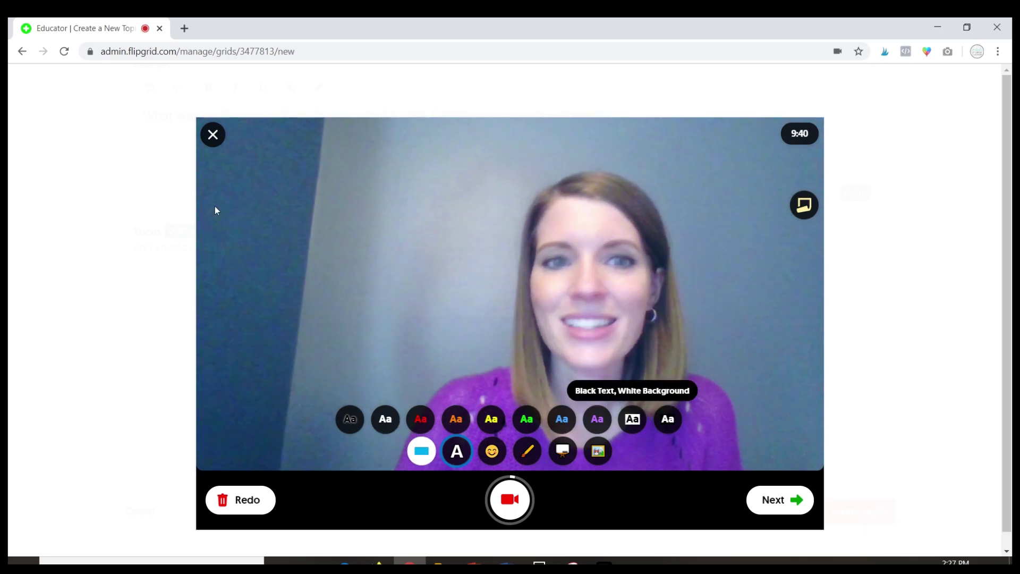
pyautogui.click(492, 453)
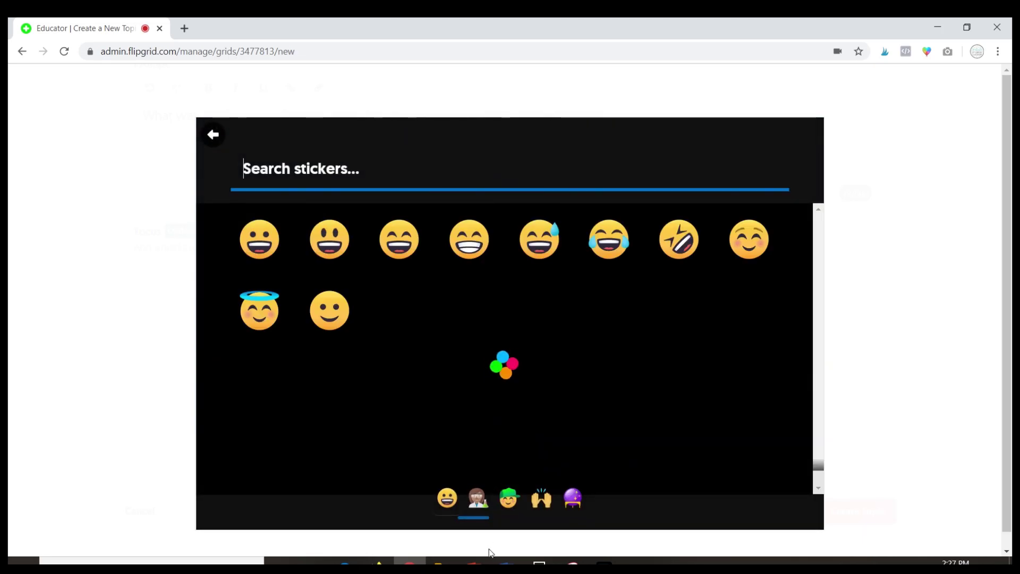
pyautogui.click(213, 137)
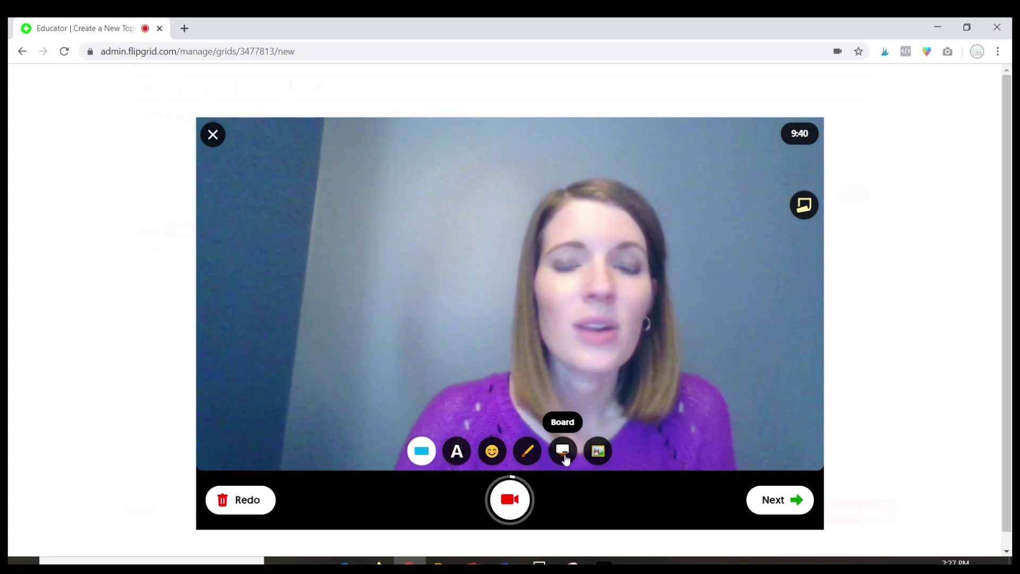
pyautogui.click(599, 453)
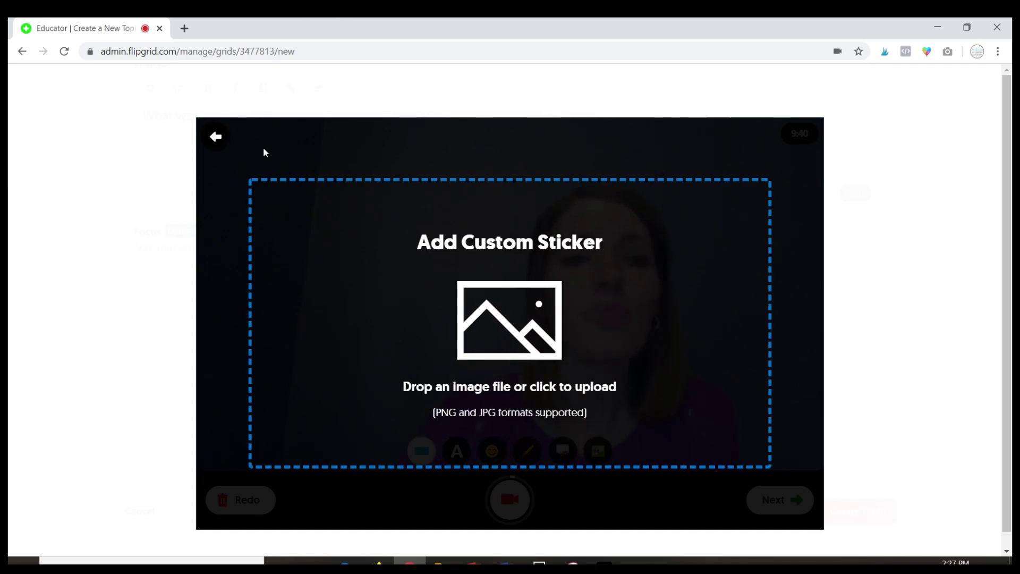
pyautogui.click(215, 137)
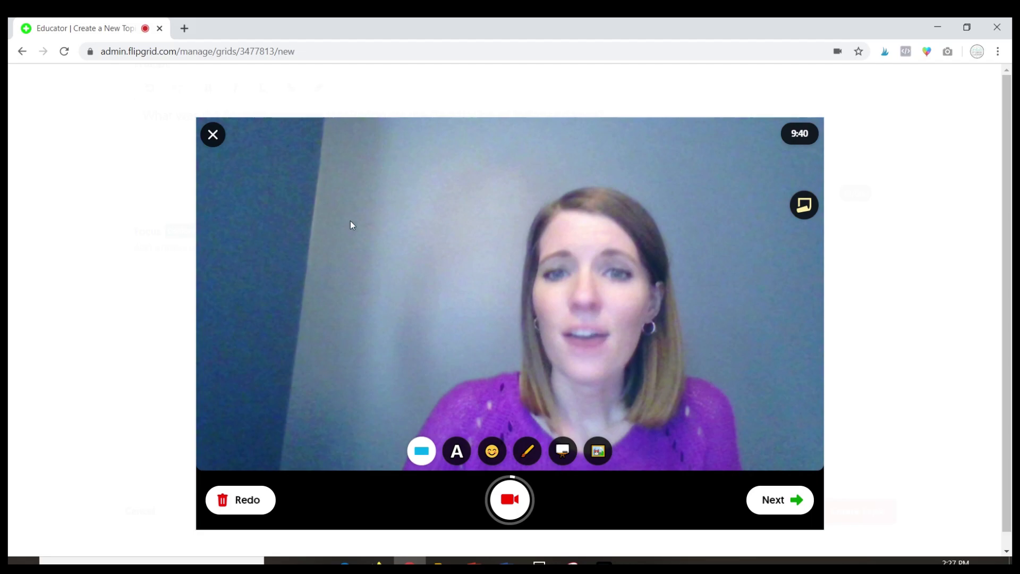
# Review the clip, take a cover selfie, and attach the finished focus video to the topic.
pyautogui.click(800, 508)
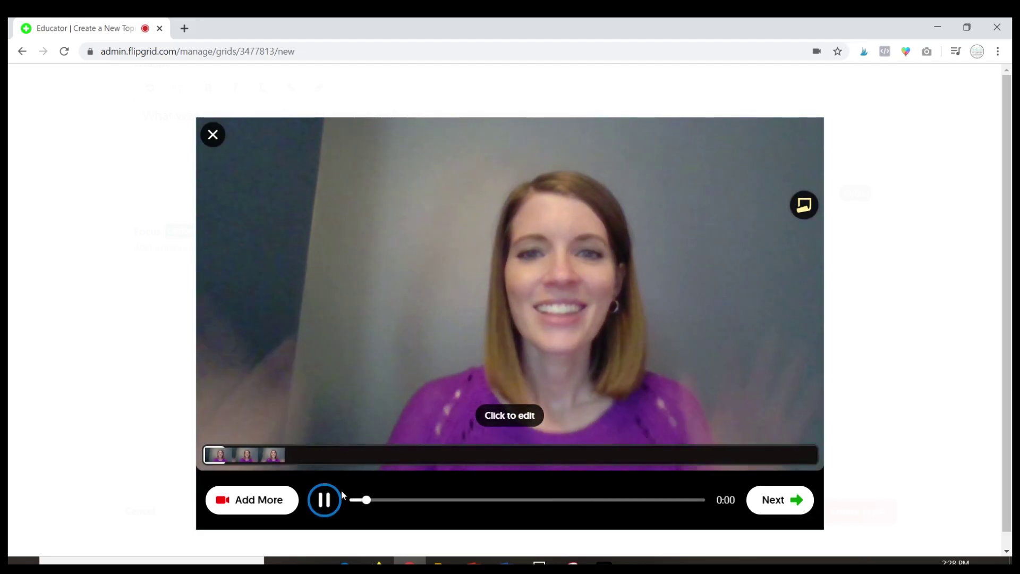
pyautogui.click(325, 500)
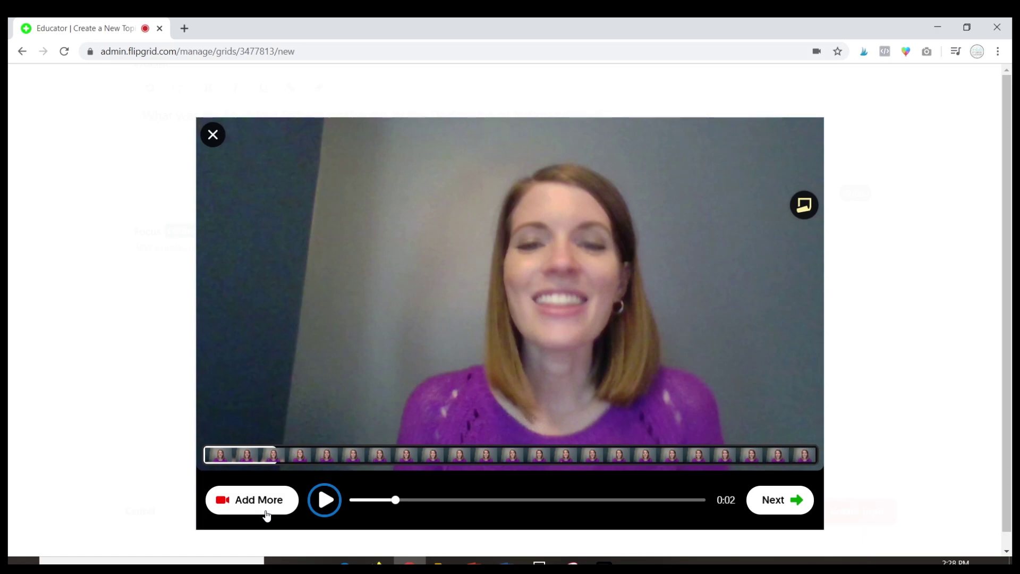
pyautogui.click(783, 501)
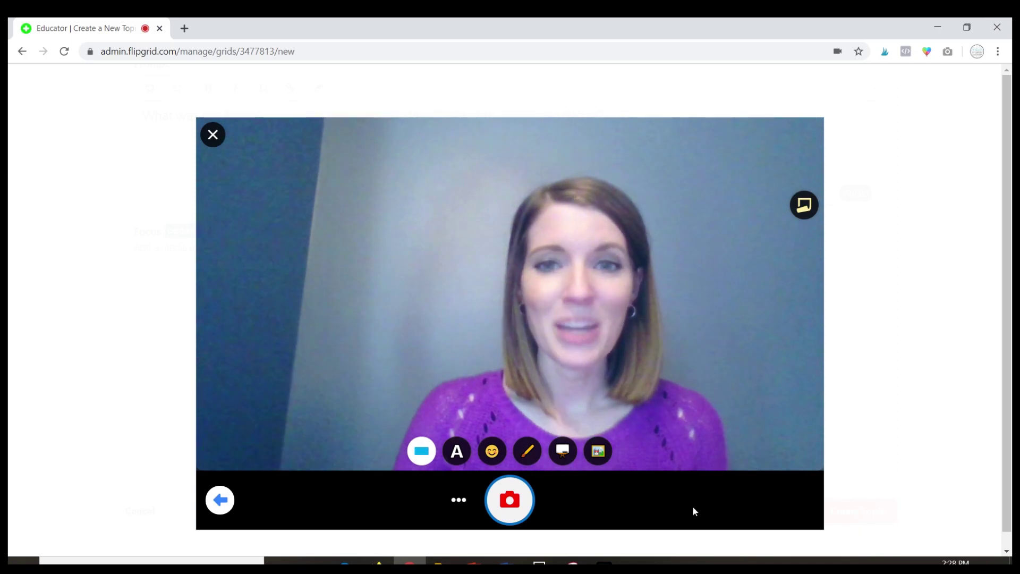
pyautogui.click(518, 502)
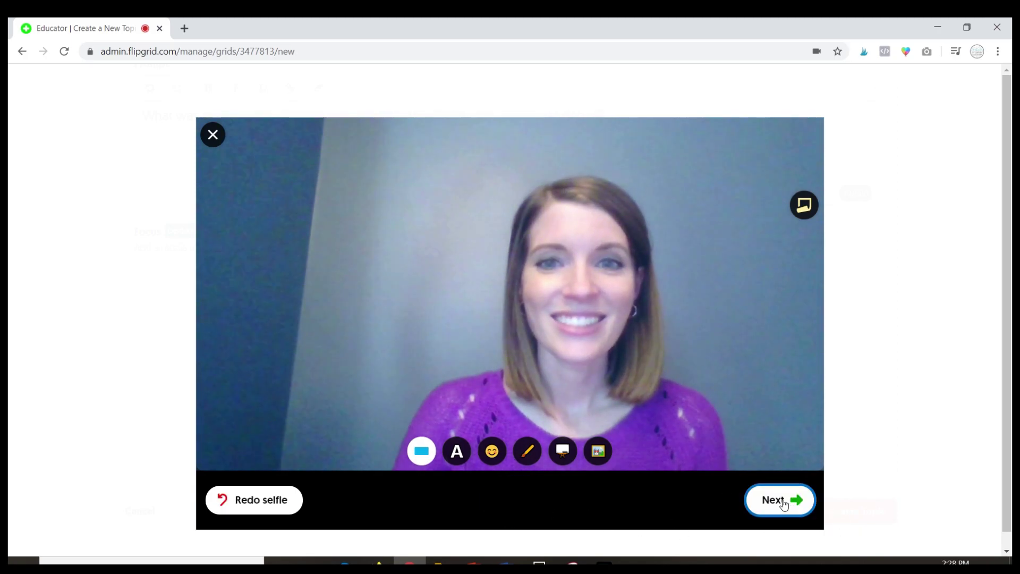
pyautogui.click(784, 502)
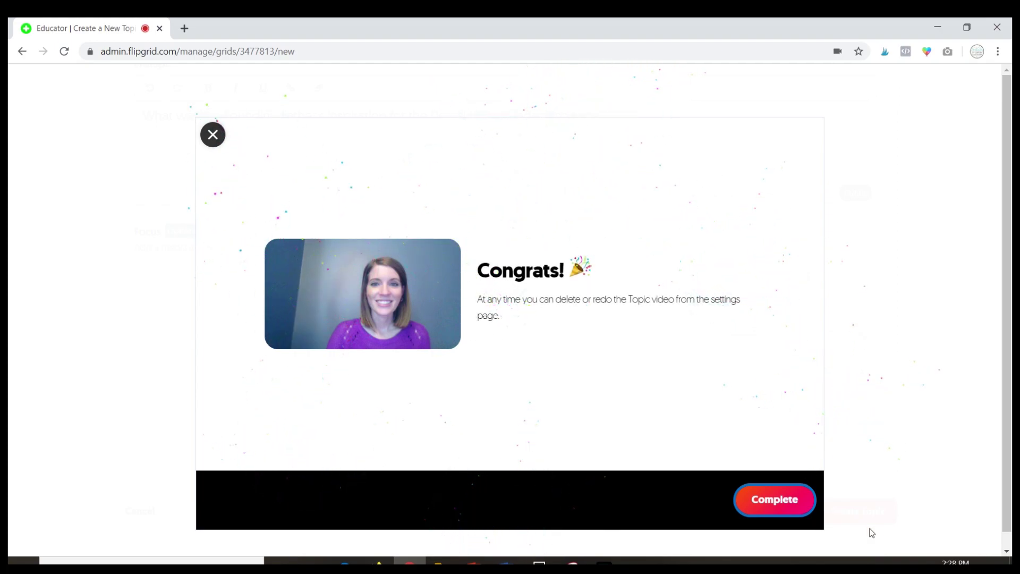
pyautogui.click(789, 506)
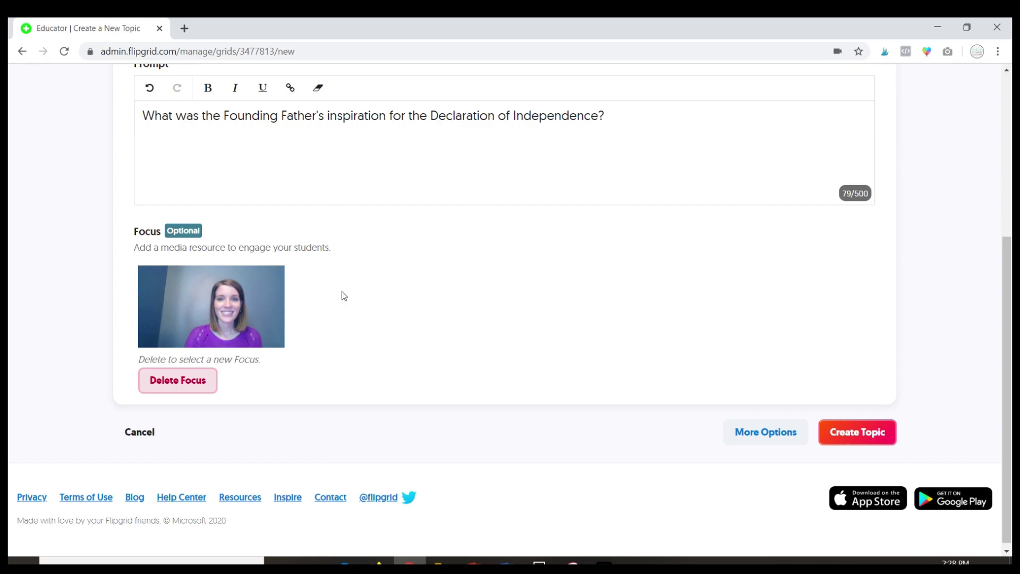
pyautogui.scroll(3, 367, 313)
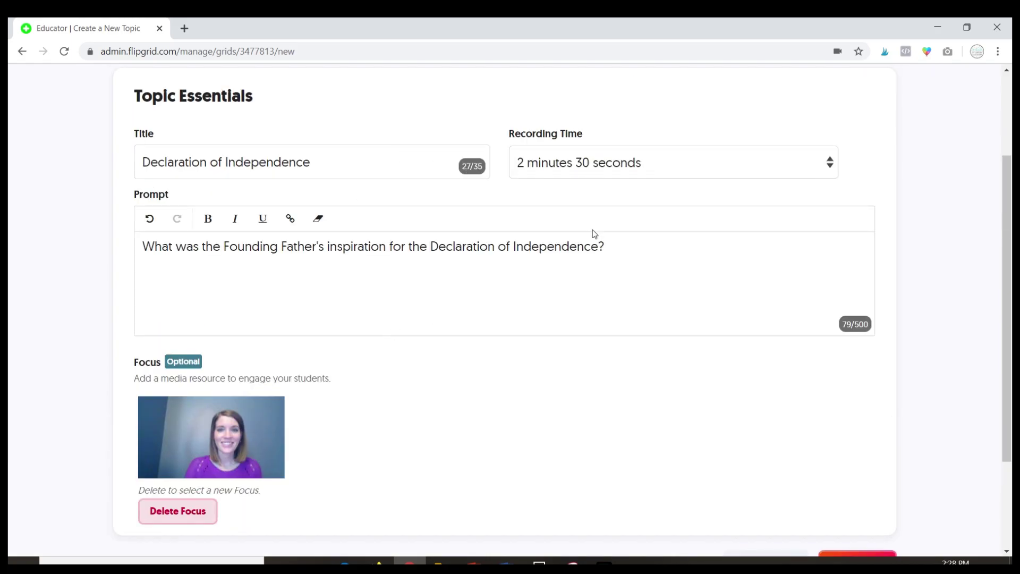
# Under More Options, add the tip 'You have 2 minutes and 30 seconds to record your response.'.
pyautogui.scroll(-1, 209, 351)
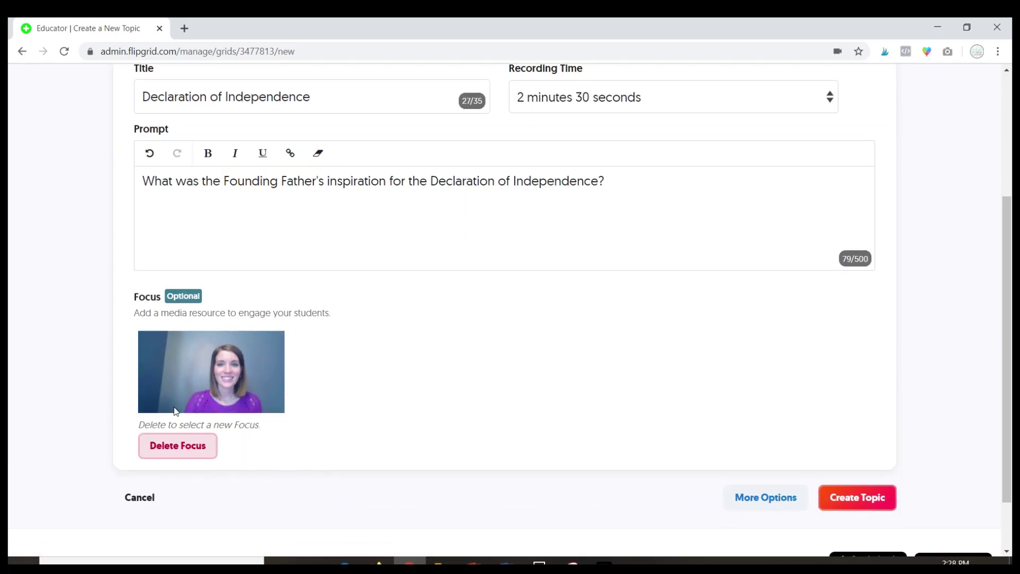
pyautogui.click(775, 500)
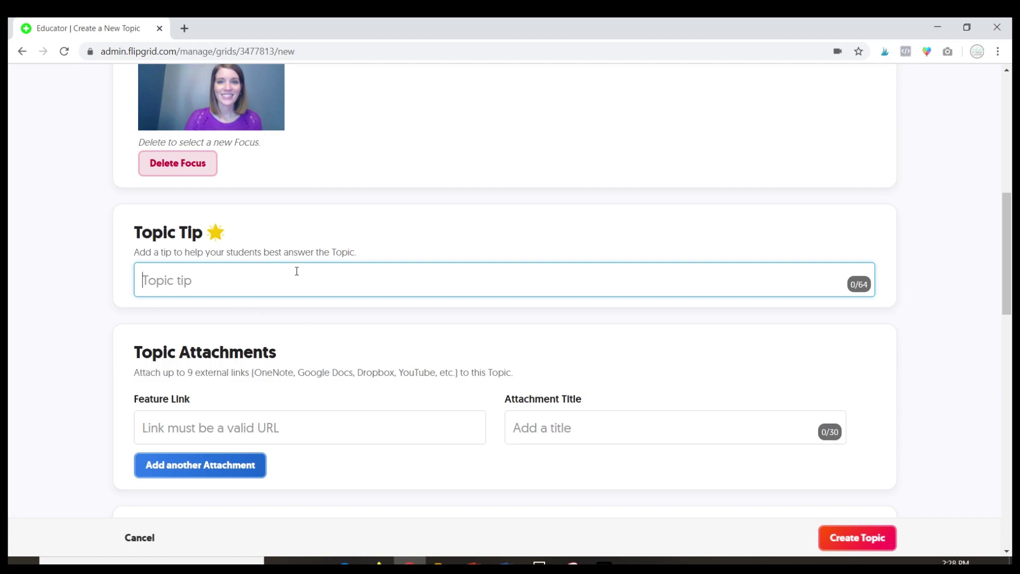
pyautogui.write('You have 2 minutes ')
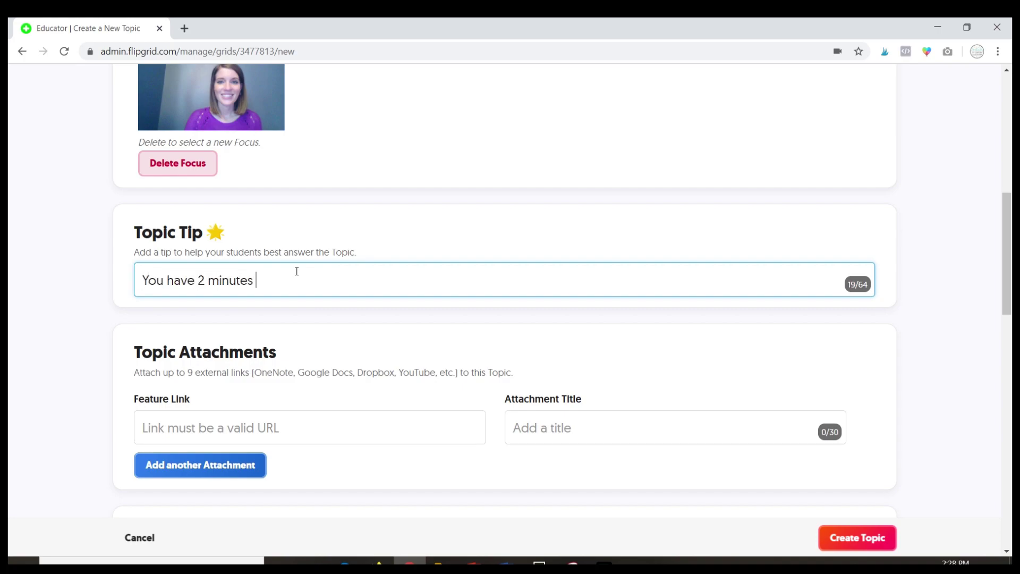
pyautogui.write('and 30 seconds to re')
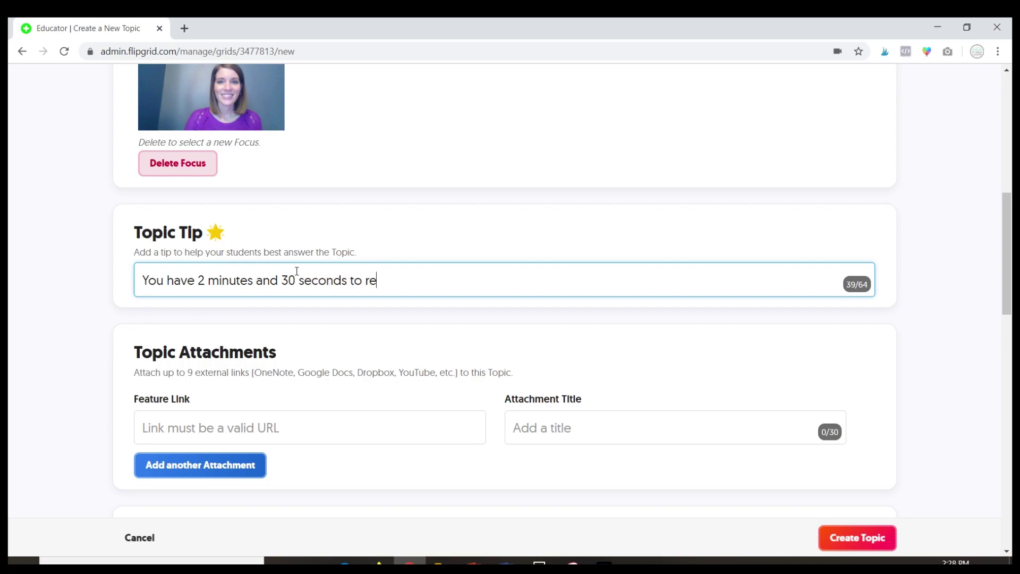
pyautogui.write('cord your response.')
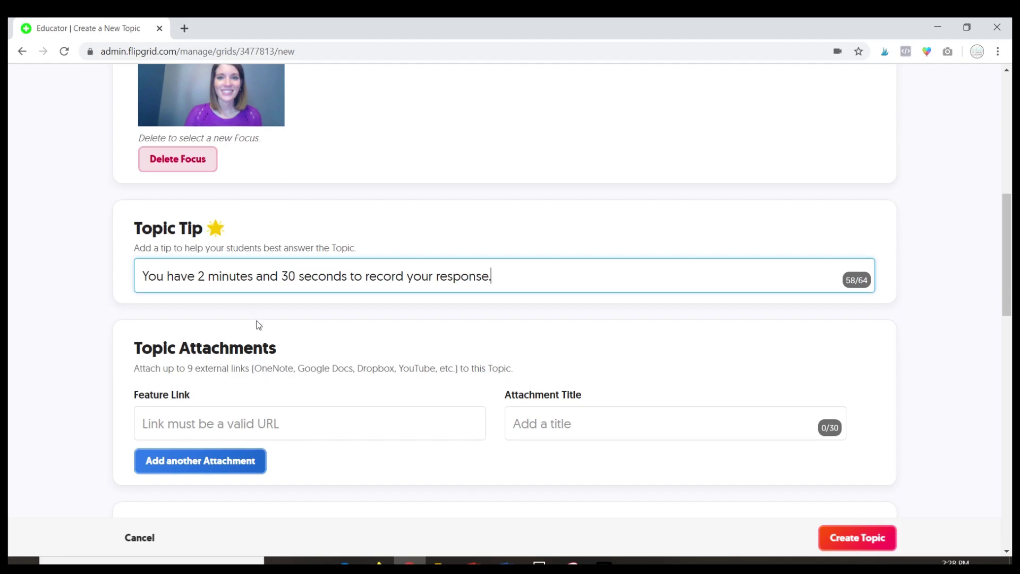
pyautogui.scroll(-2, 257, 323)
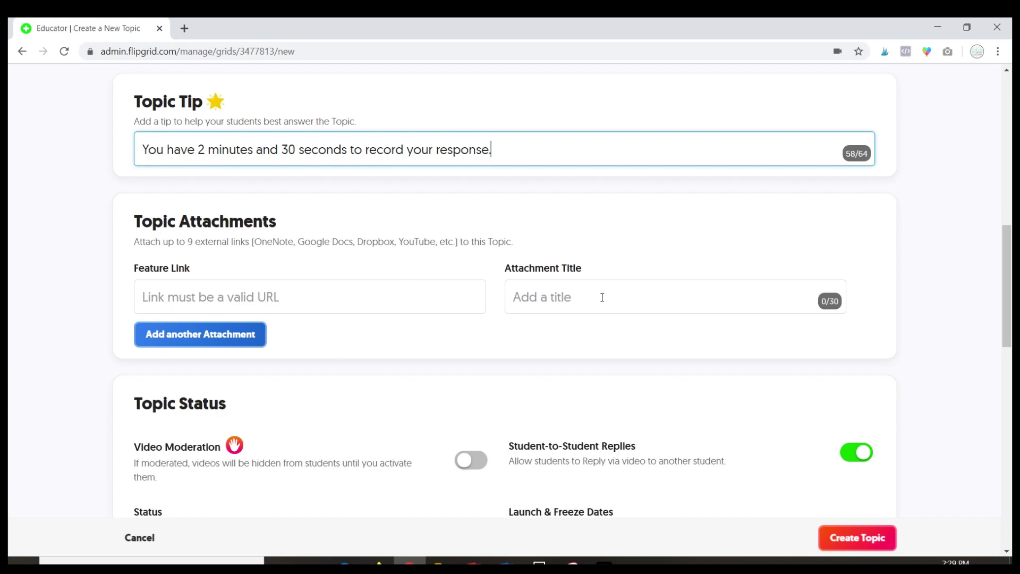
pyautogui.scroll(-3, 602, 297)
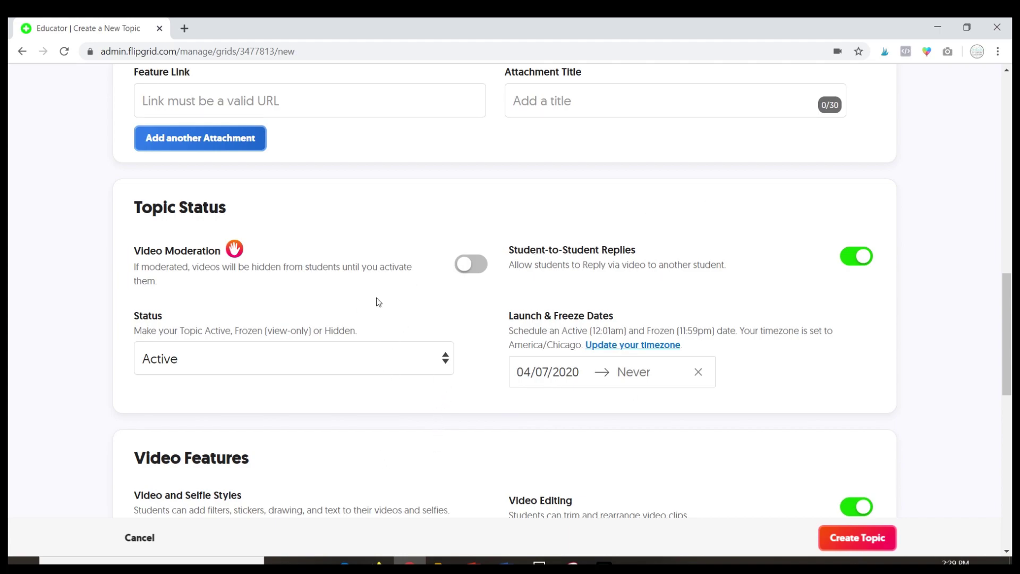
# Switch on Video Moderation and leave the topic status as Active.
pyautogui.click(468, 270)
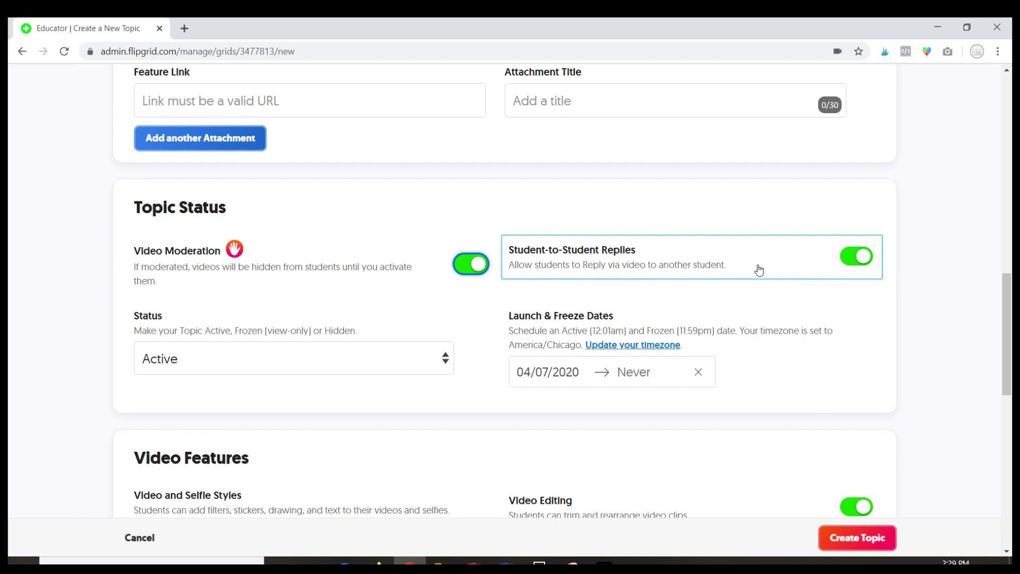
pyautogui.scroll(-1, 766, 270)
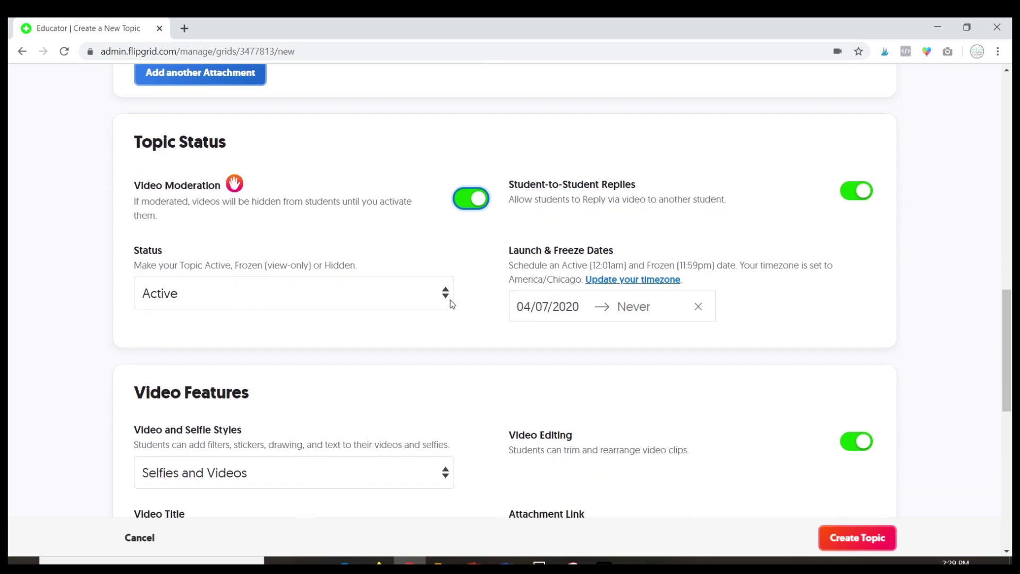
pyautogui.click(446, 292)
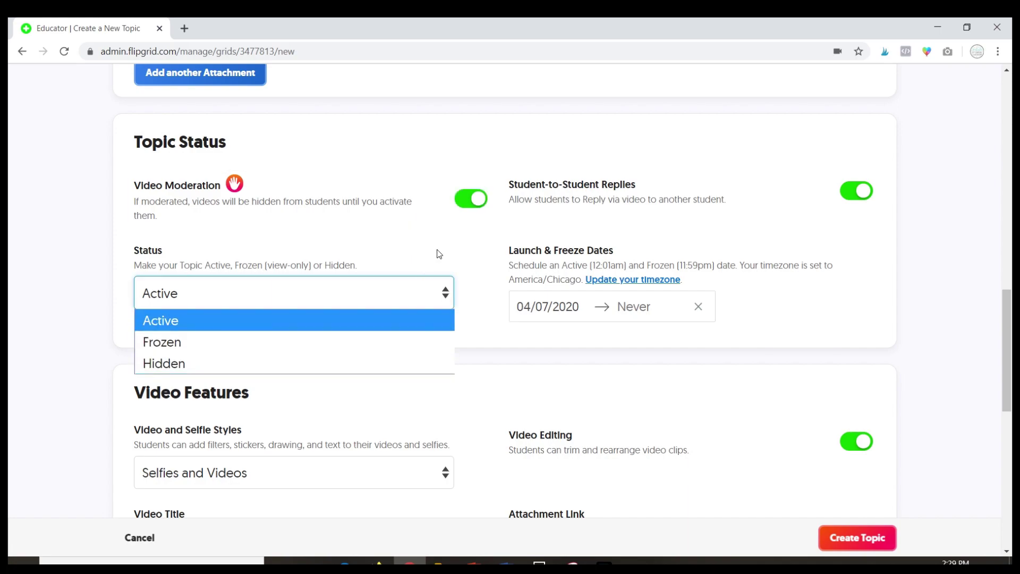
pyautogui.click(439, 264)
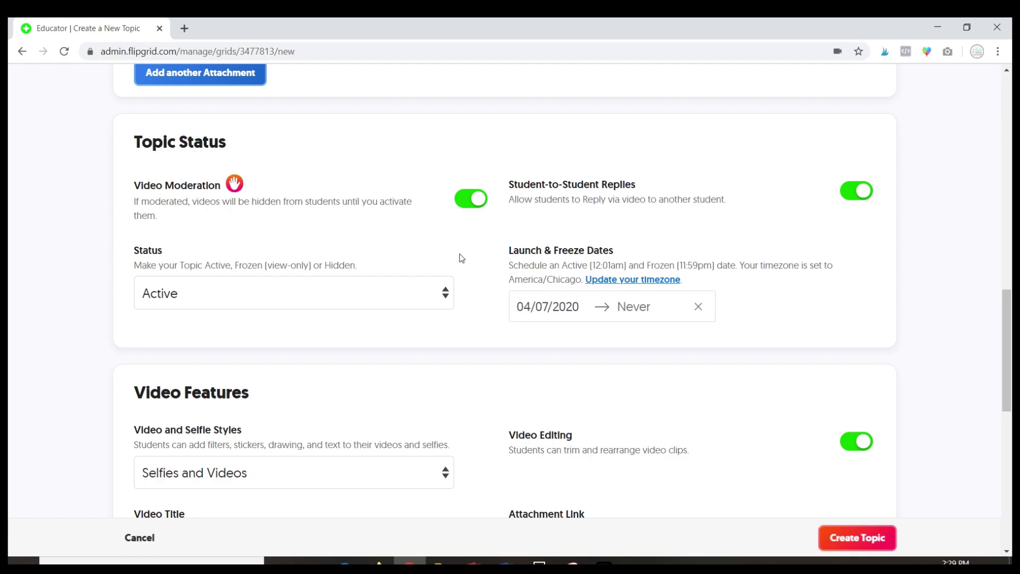
pyautogui.scroll(-1, 784, 308)
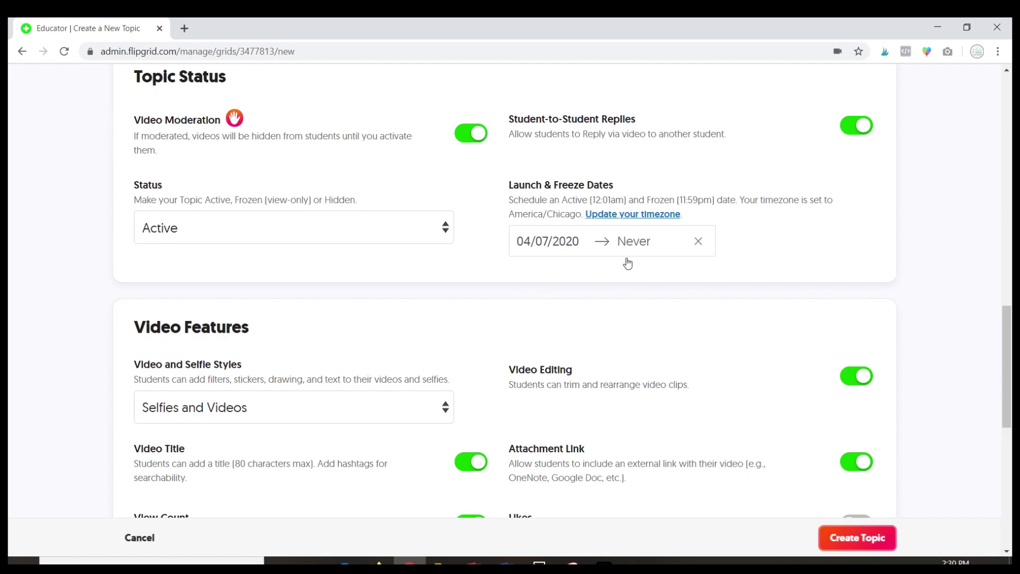
pyautogui.scroll(-2, 644, 287)
# Switch off the View Count toggle under Video Features.
pyautogui.scroll(-1, 644, 288)
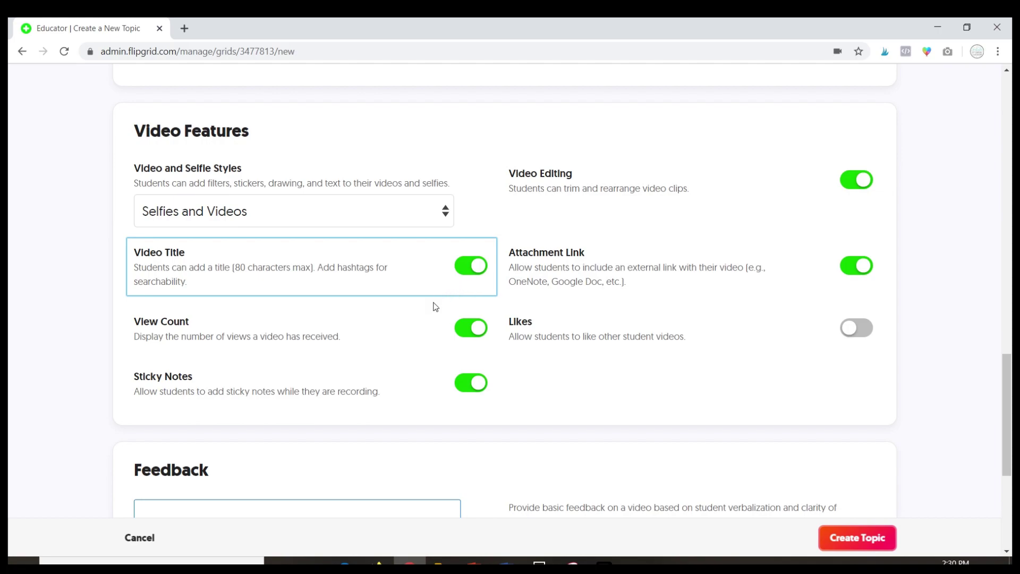
pyautogui.click(464, 336)
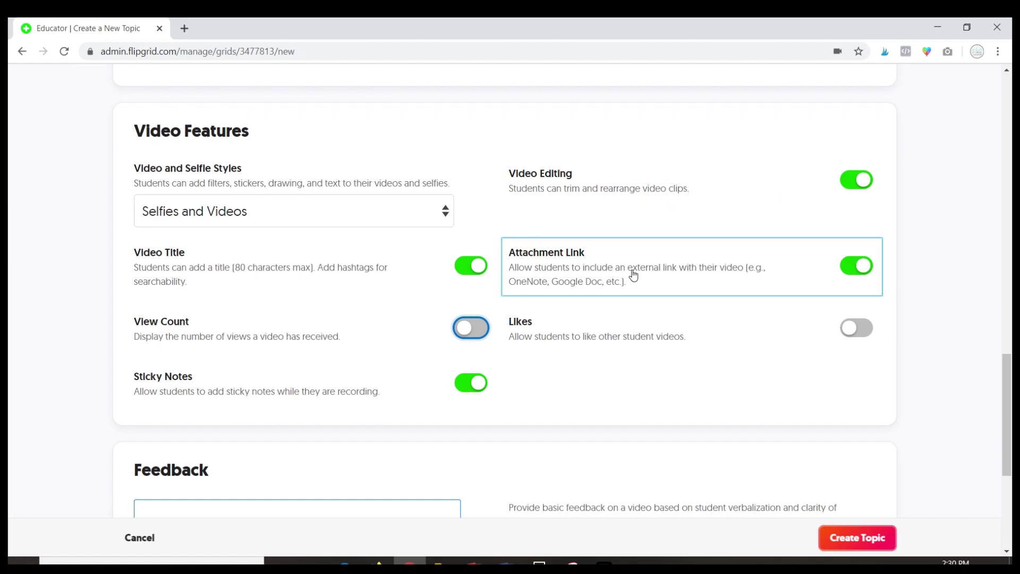
pyautogui.scroll(-4, 440, 412)
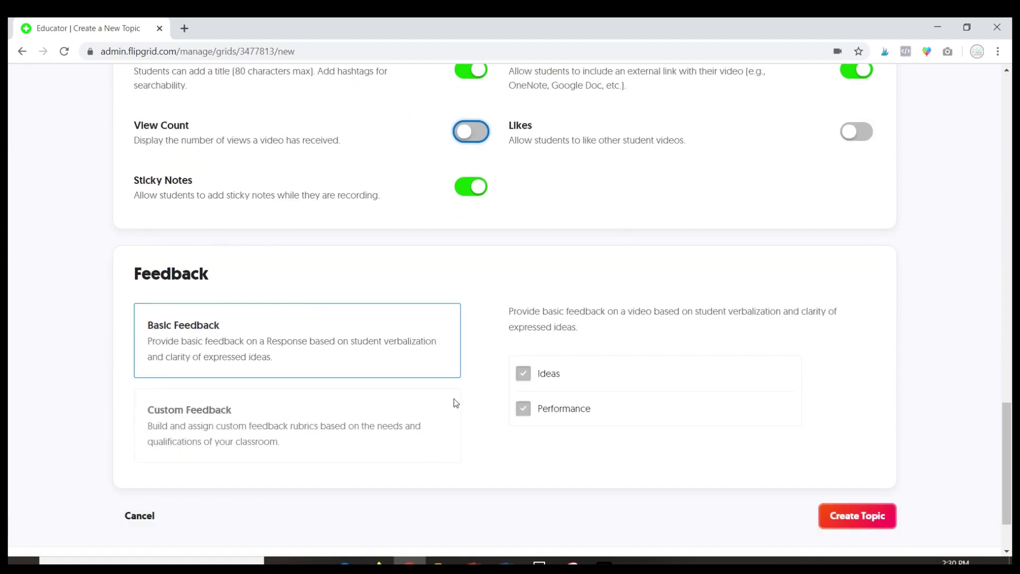
pyautogui.scroll(-2, 454, 403)
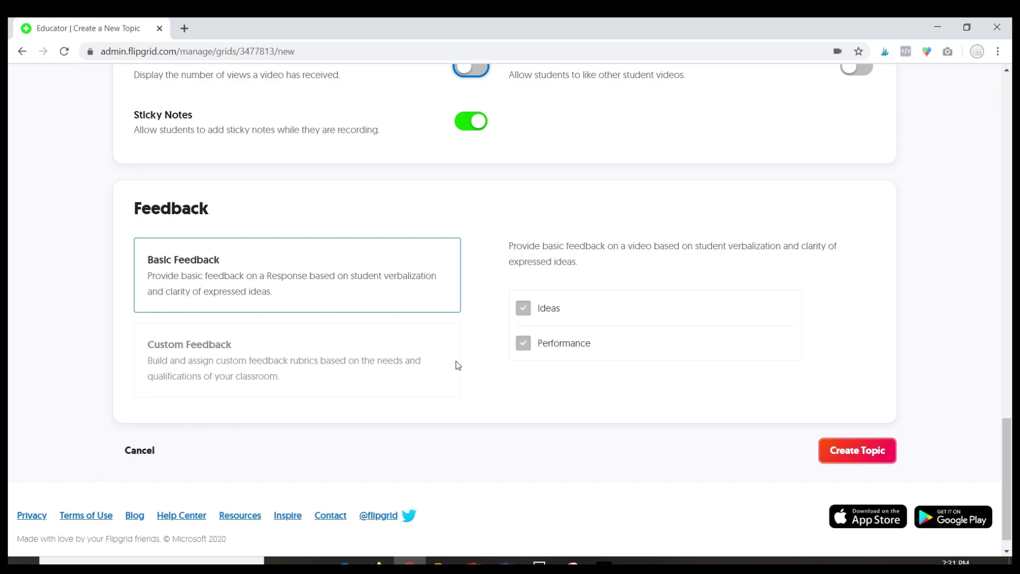
# Choose Custom Feedback, start adding criteria, then create the topic.
pyautogui.click(239, 375)
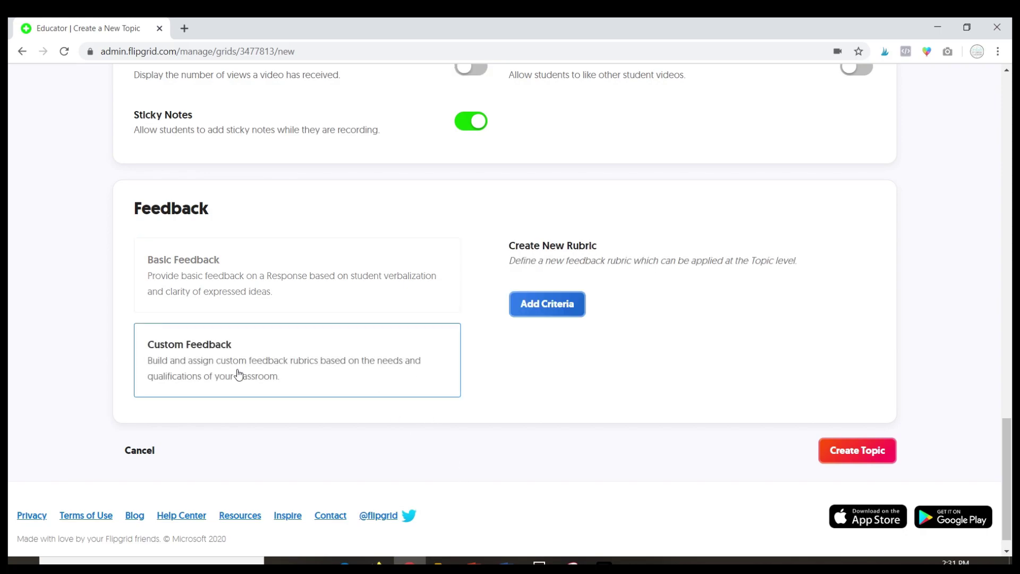
pyautogui.click(546, 314)
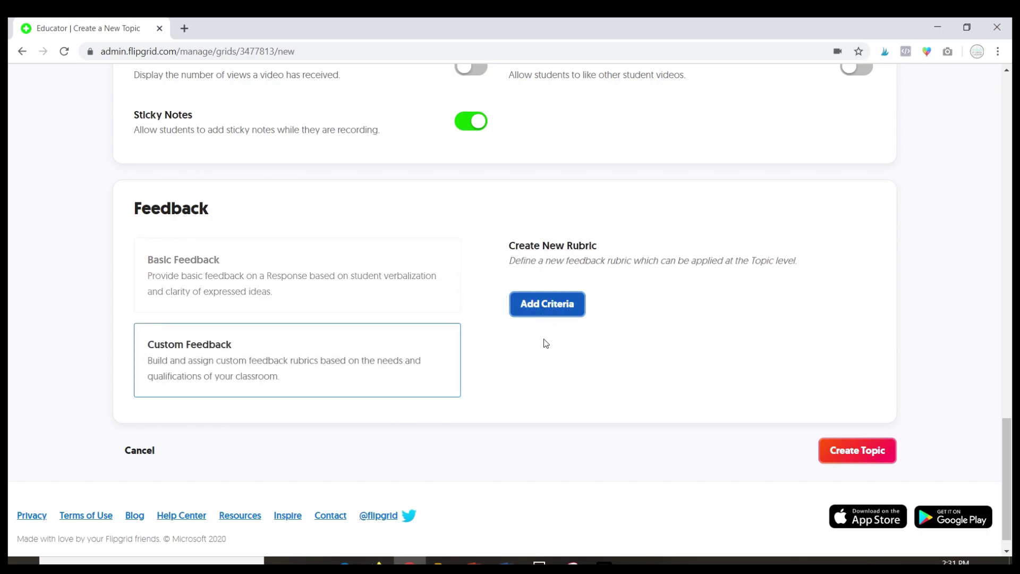
pyautogui.scroll(20, 682, 429)
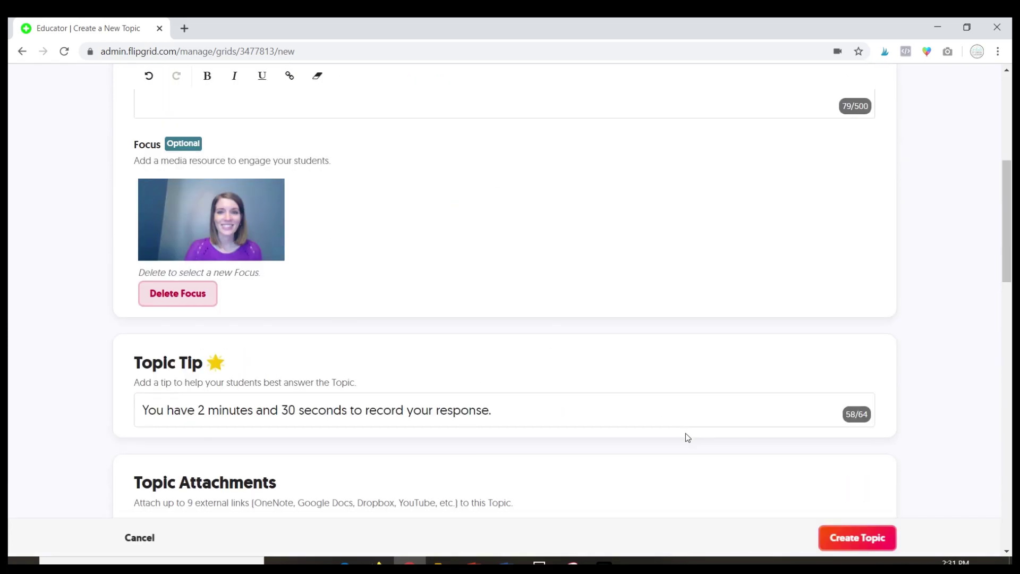
pyautogui.scroll(-7, 685, 437)
pyautogui.scroll(7, 686, 437)
pyautogui.scroll(-2, 686, 437)
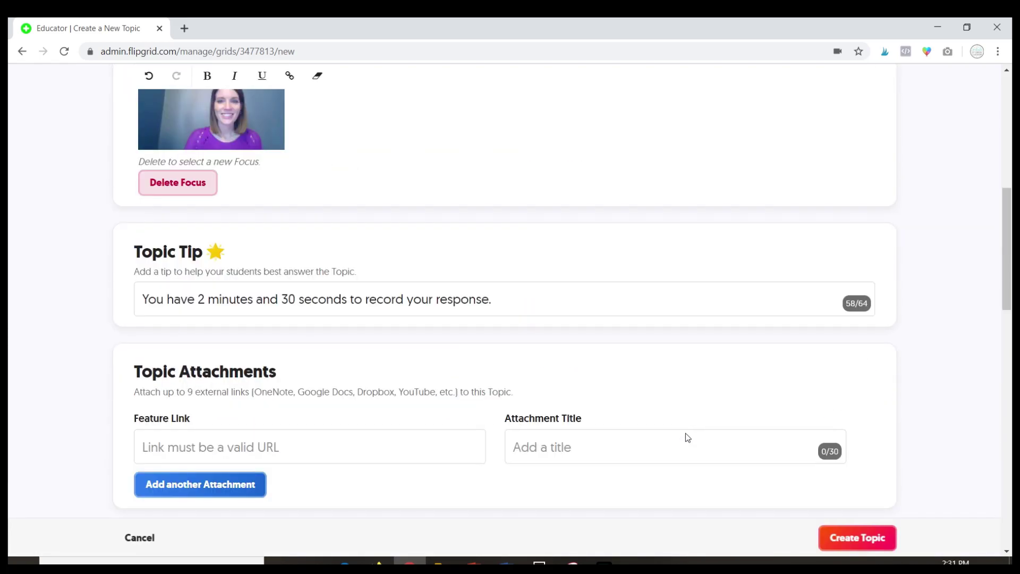
pyautogui.scroll(-10, 686, 434)
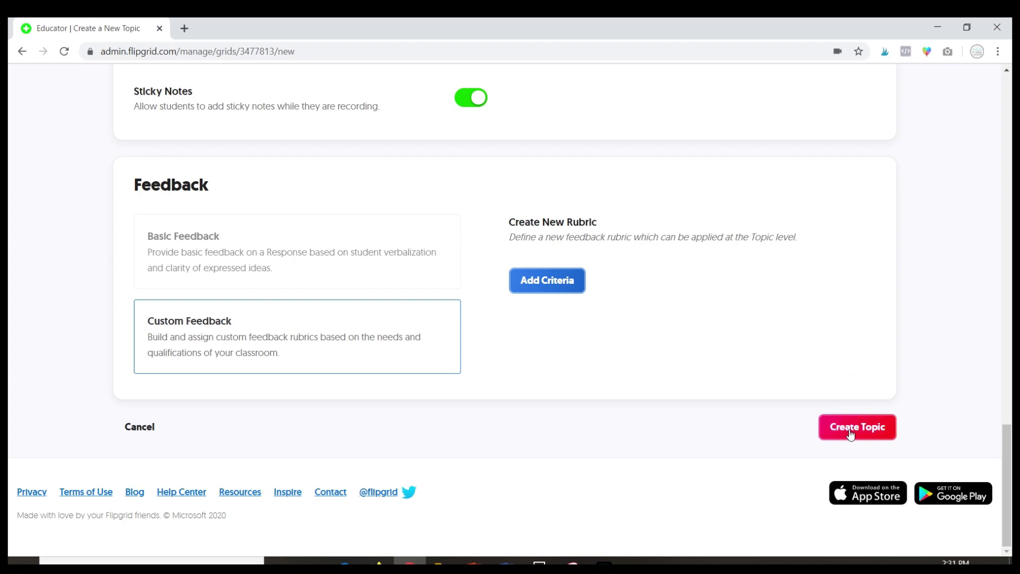
pyautogui.click(852, 428)
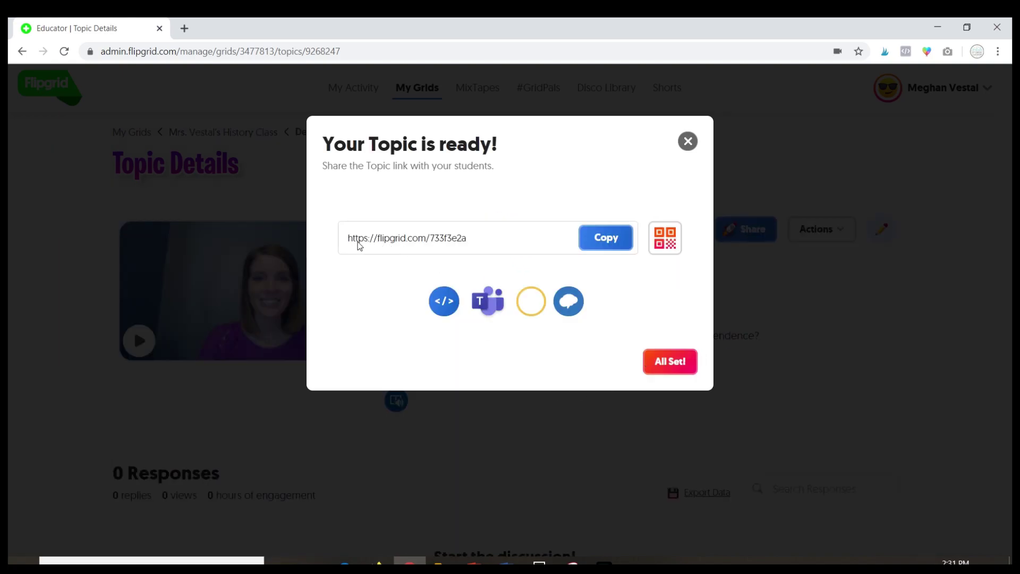
# Copy the topic's share link and dismiss the All Set! message.
pyautogui.click(617, 244)
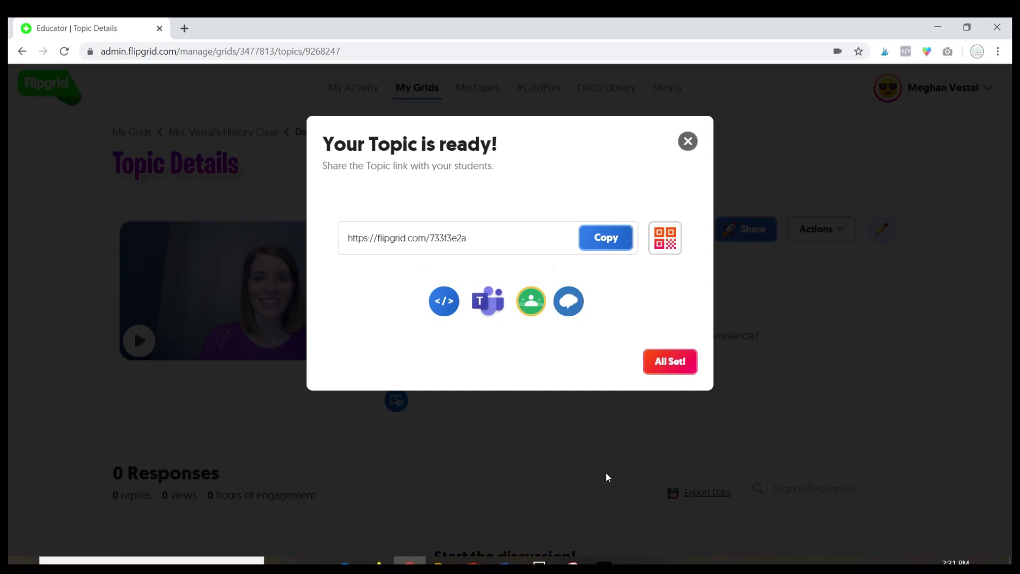
pyautogui.click(663, 366)
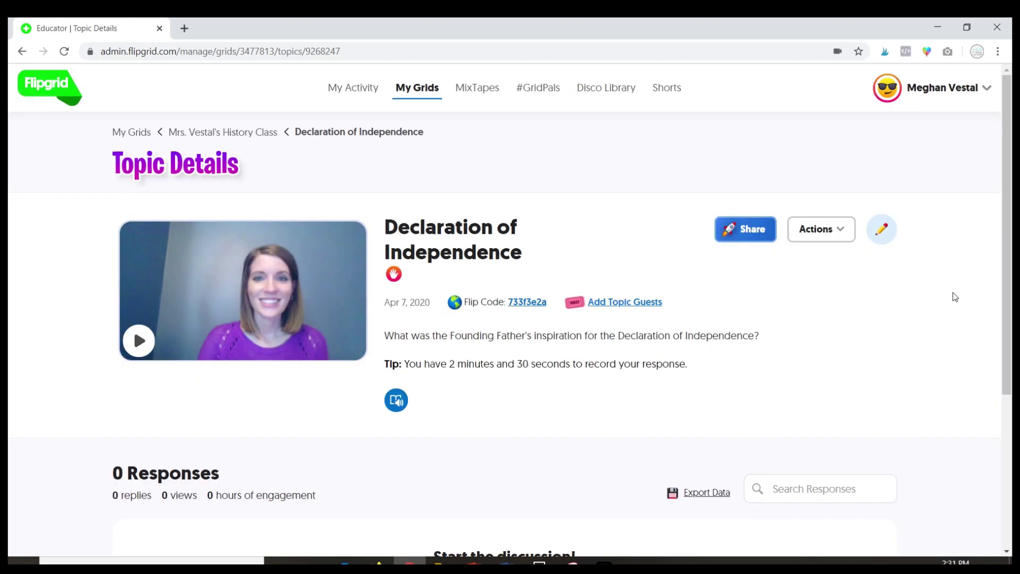
pyautogui.scroll(-4, 955, 297)
pyautogui.scroll(4, 952, 296)
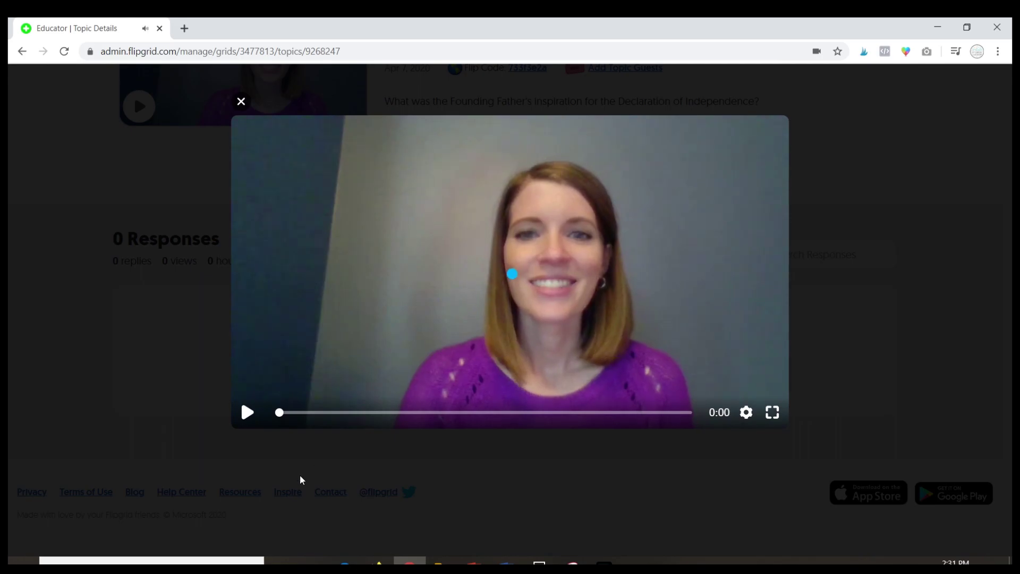
pyautogui.click(241, 101)
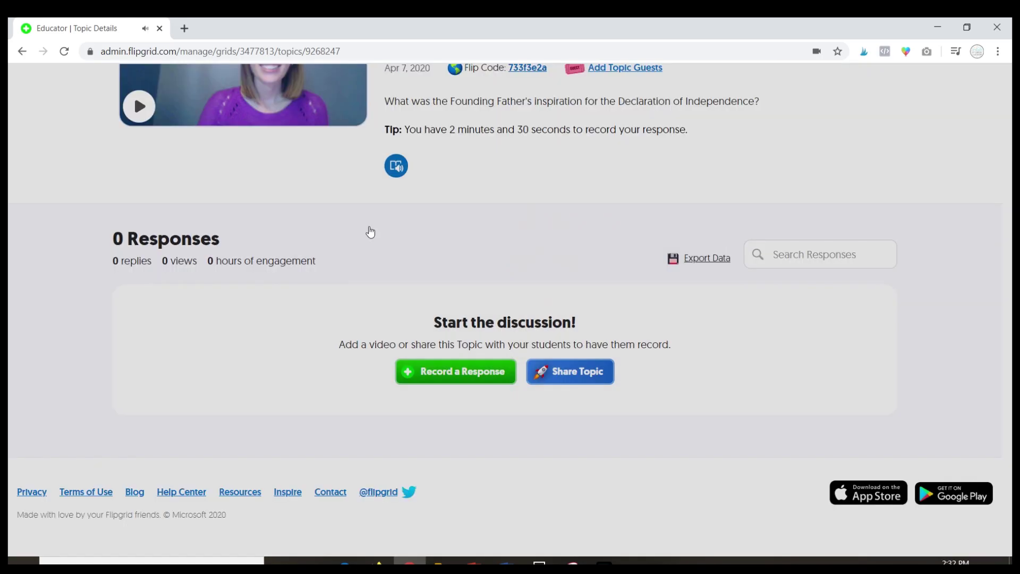
pyautogui.scroll(5, 404, 276)
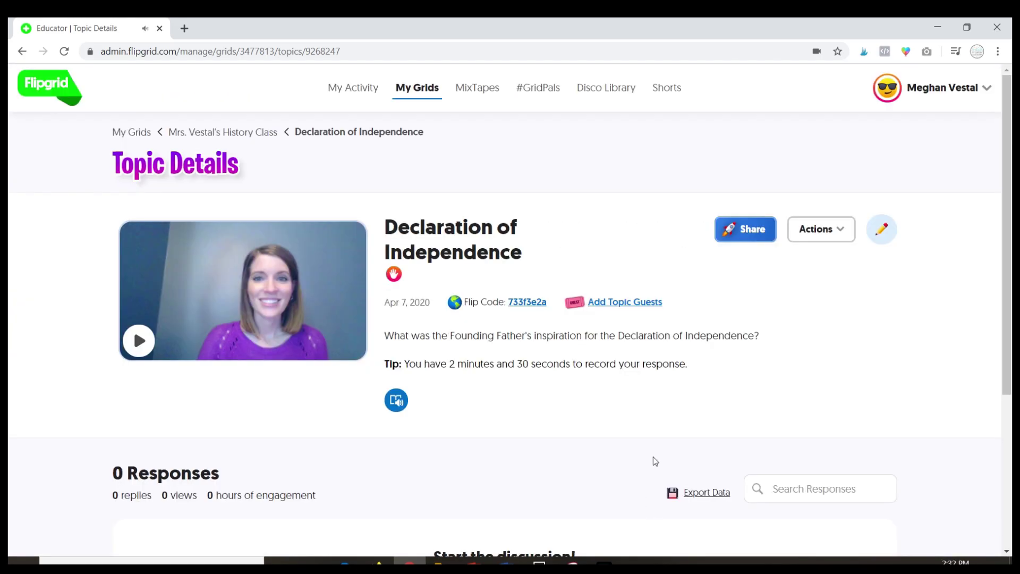